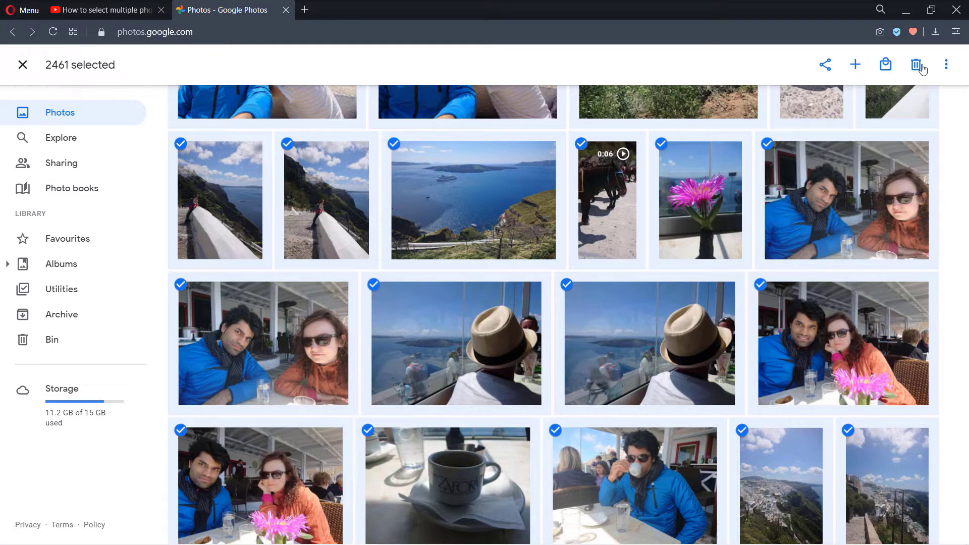
Dismiss the download limit warning and search Google for 'google takeout'
key("shift+d")
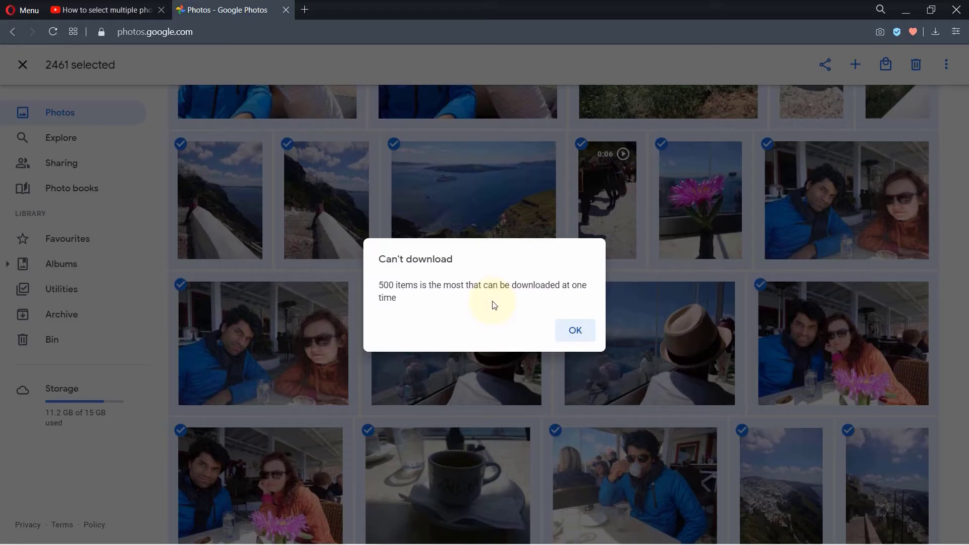
left_click(575, 330)
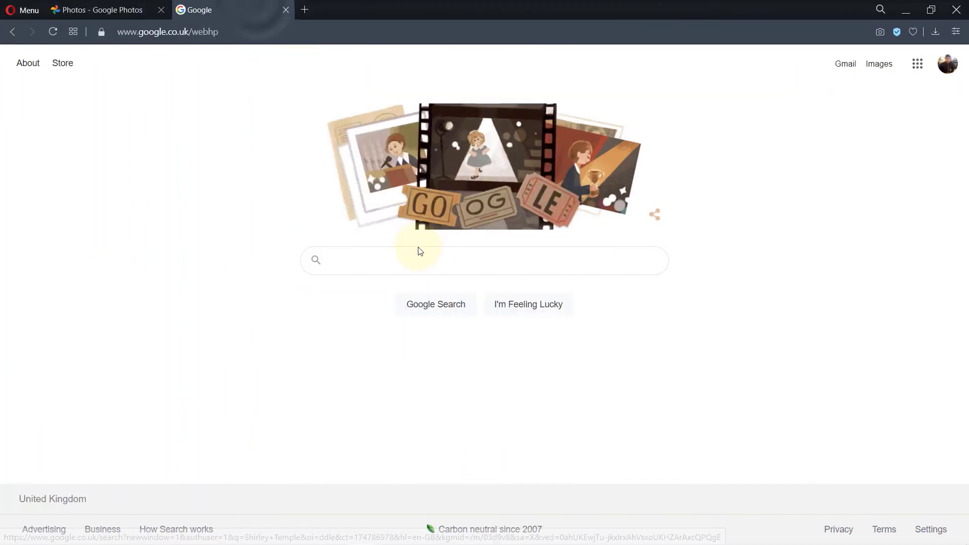
left_click(402, 253)
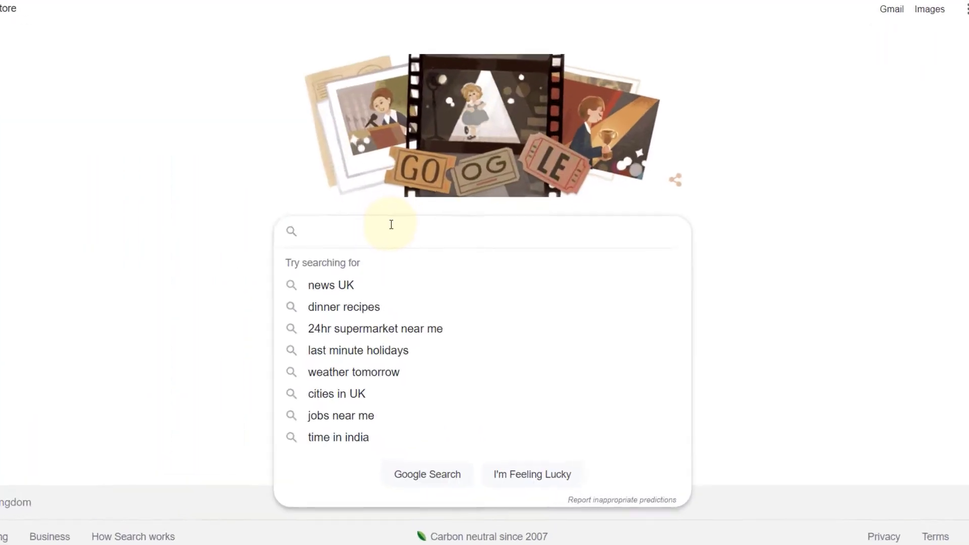
type("google take")
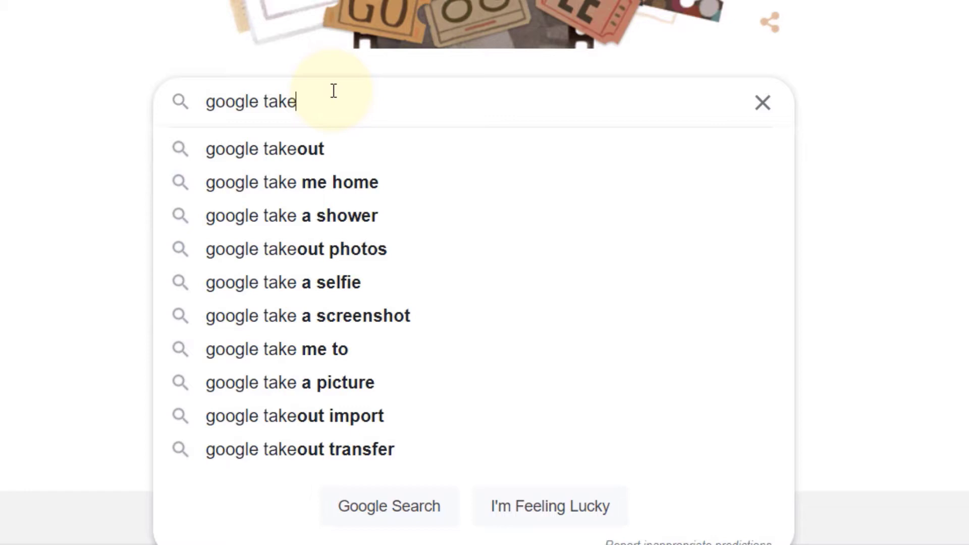
left_click(325, 148)
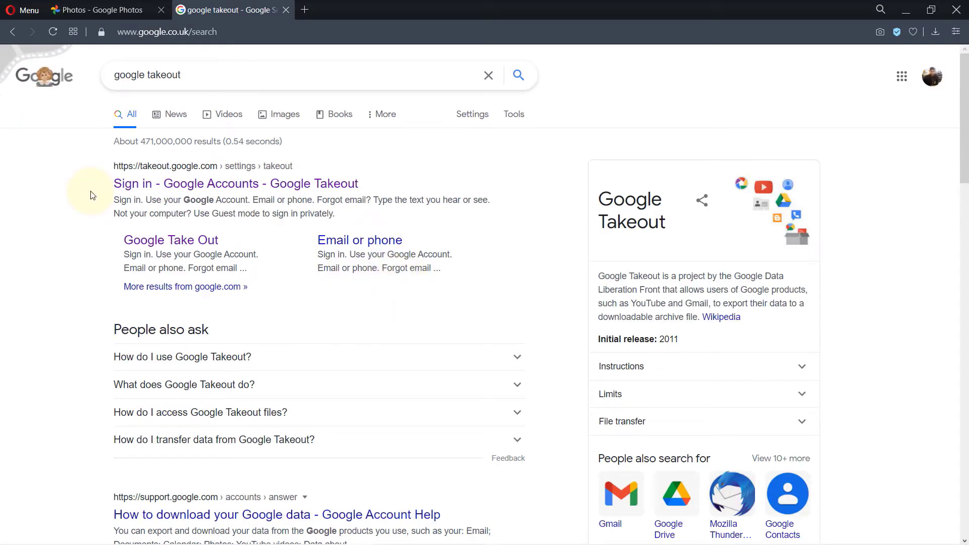
Open the Google Takeout page and deselect all products in the export list
left_click(185, 188)
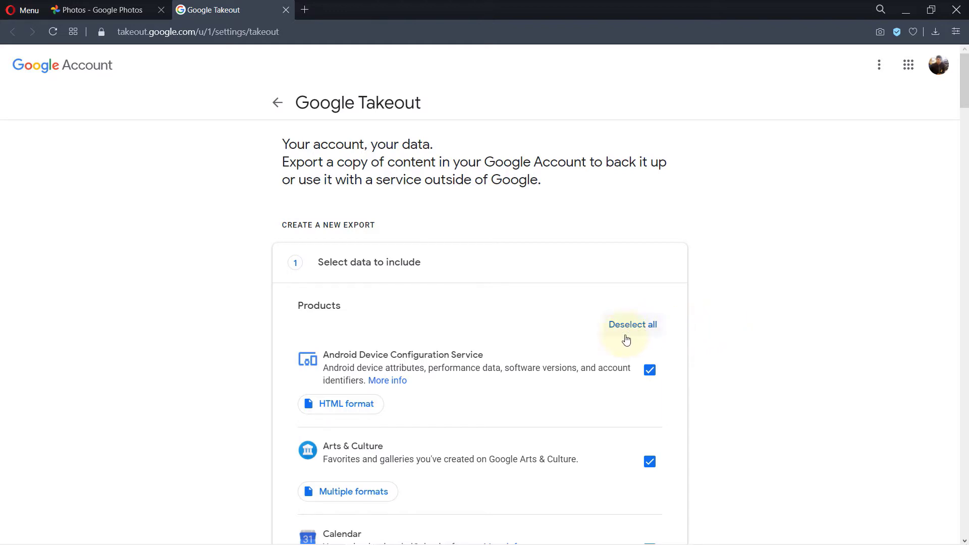
left_click(637, 326)
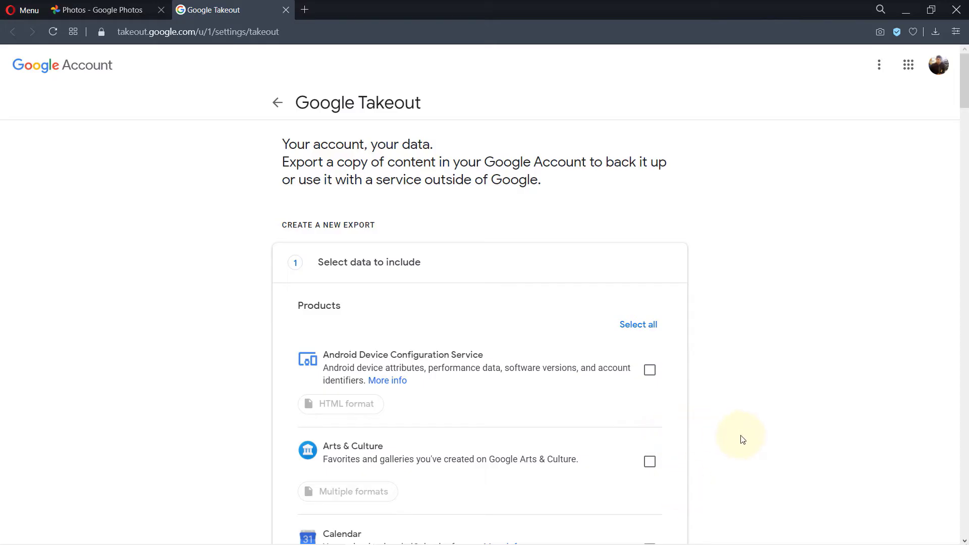
scroll(789, 398, "down", 12)
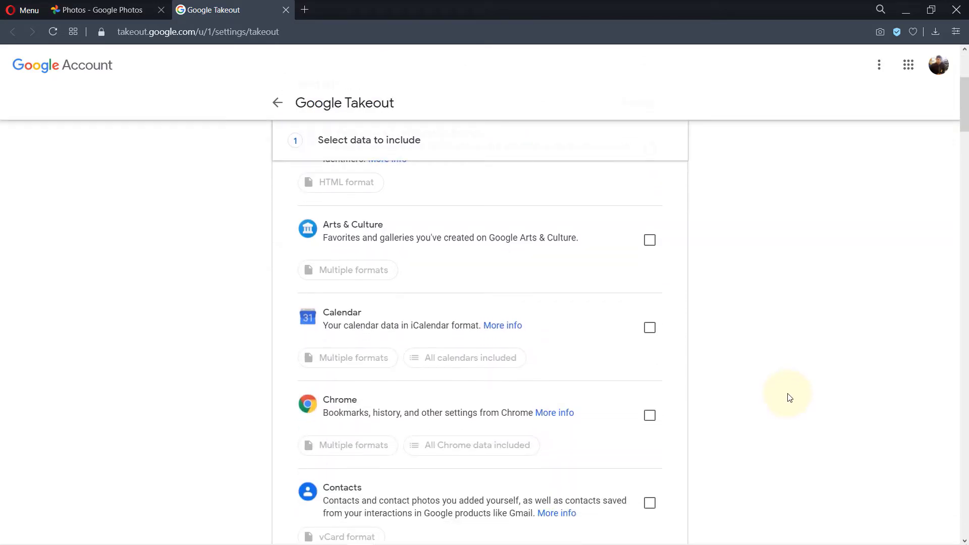
scroll(790, 398, "down", 14)
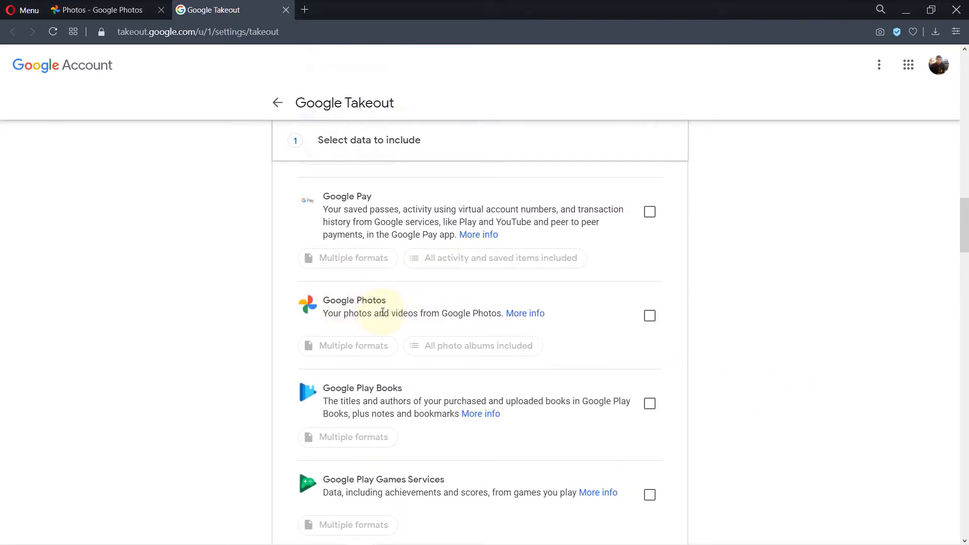
Include Google Photos in the export and review its multiple formats overview
left_click(649, 317)
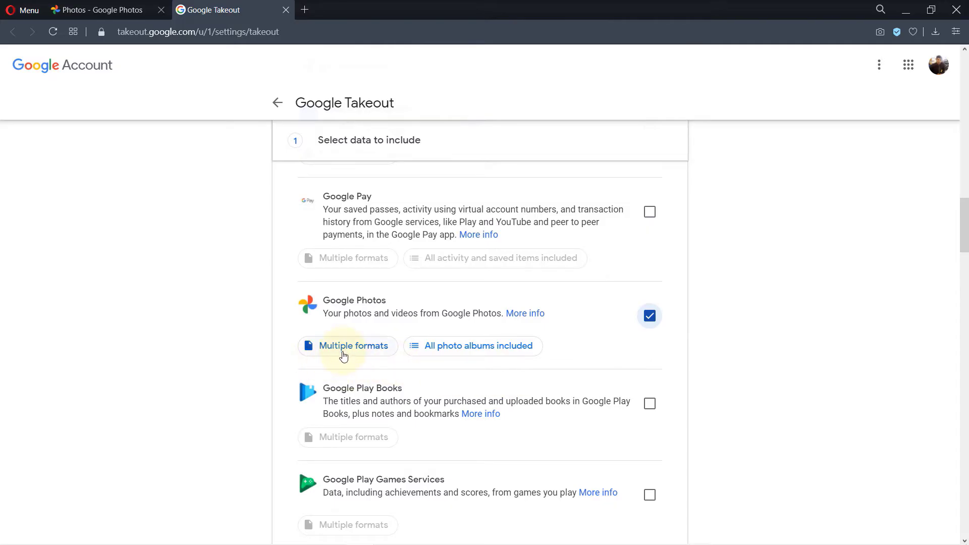
left_click(313, 352)
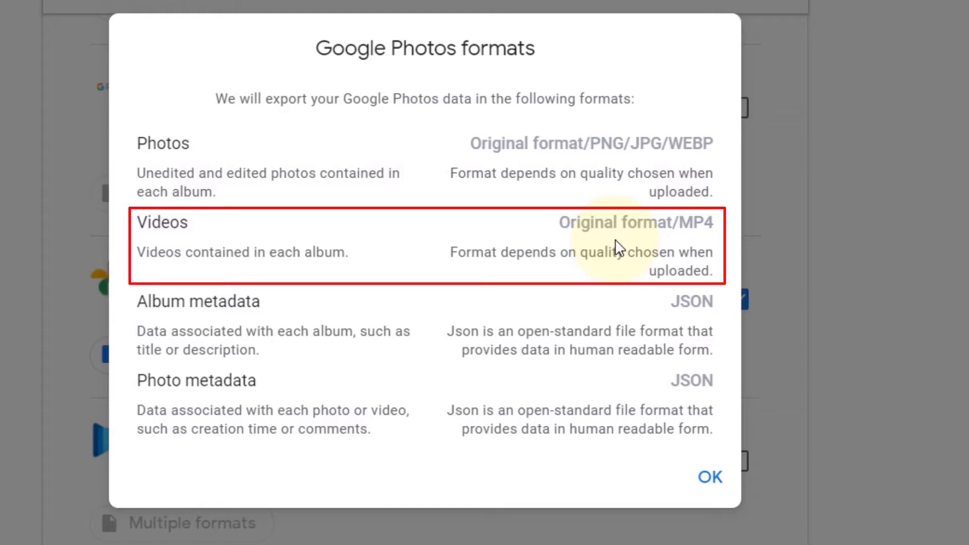
left_click(709, 479)
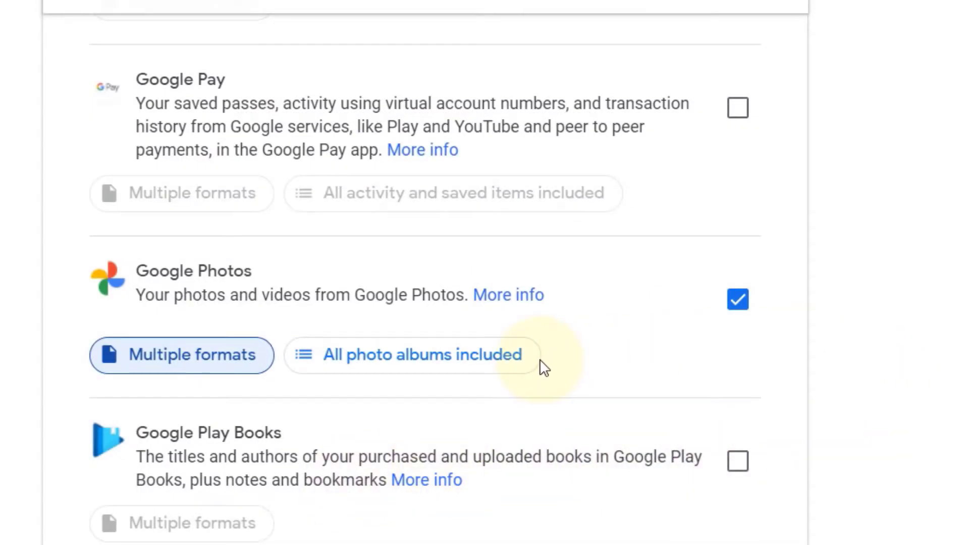
Keep photo albums from 2020 and 2021 selected and continue to the next step
left_click(356, 356)
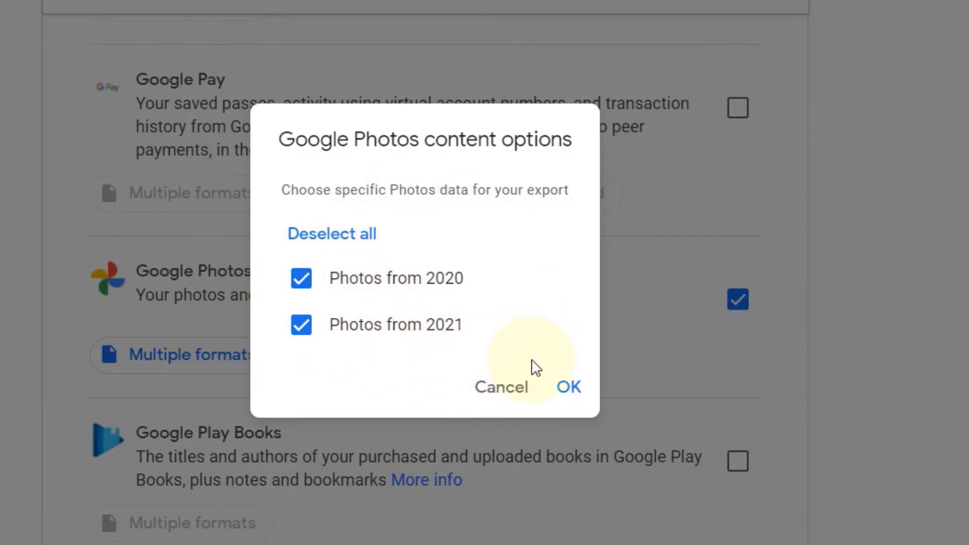
left_click(567, 392)
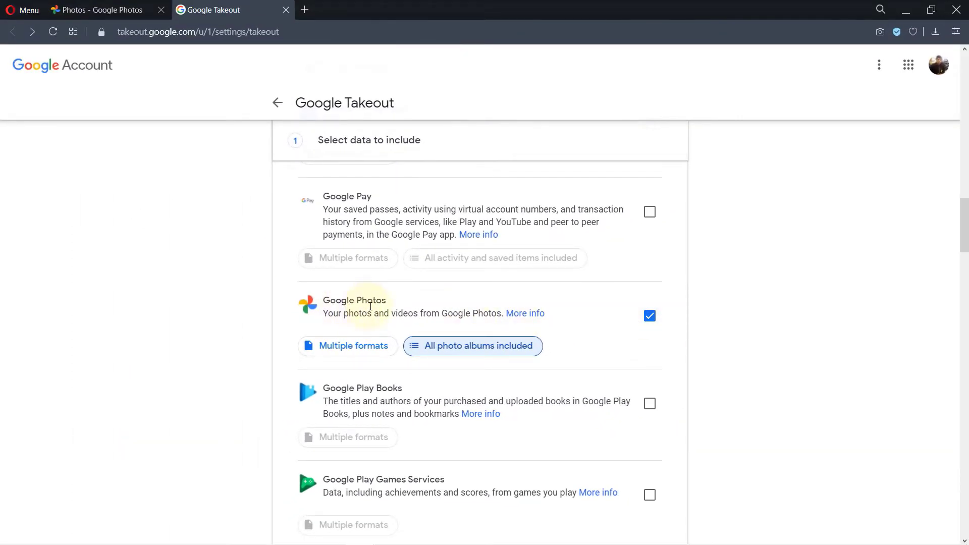
scroll(741, 377, "down", 20)
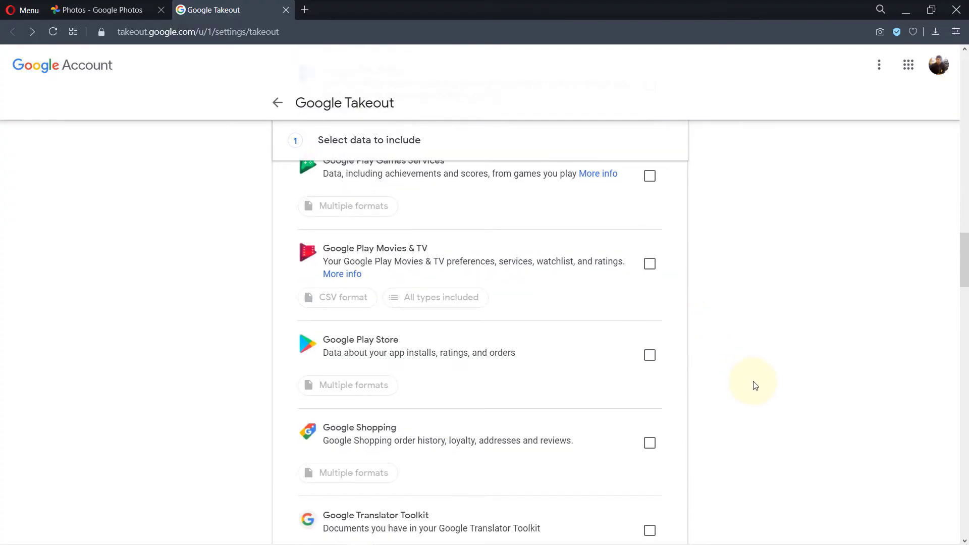
scroll(755, 385, "down", 20)
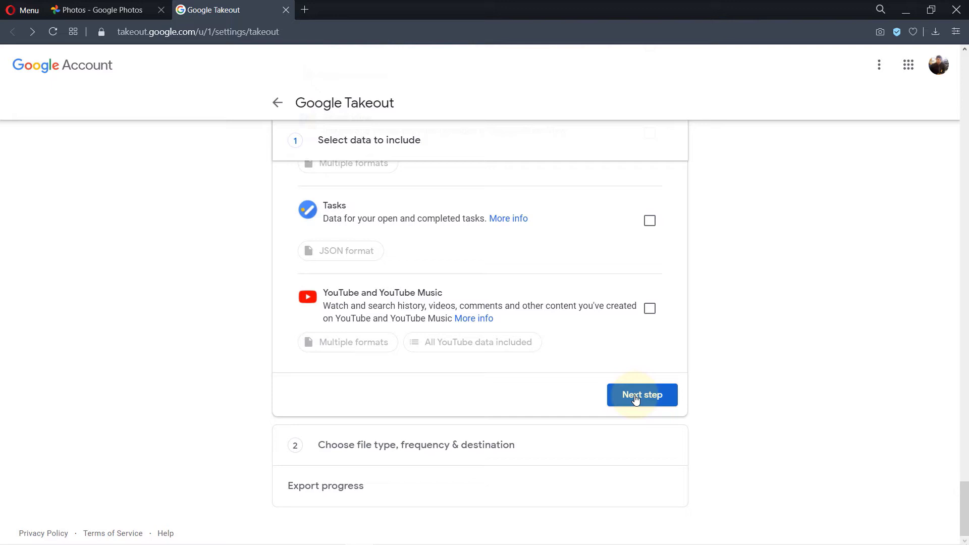
left_click(642, 395)
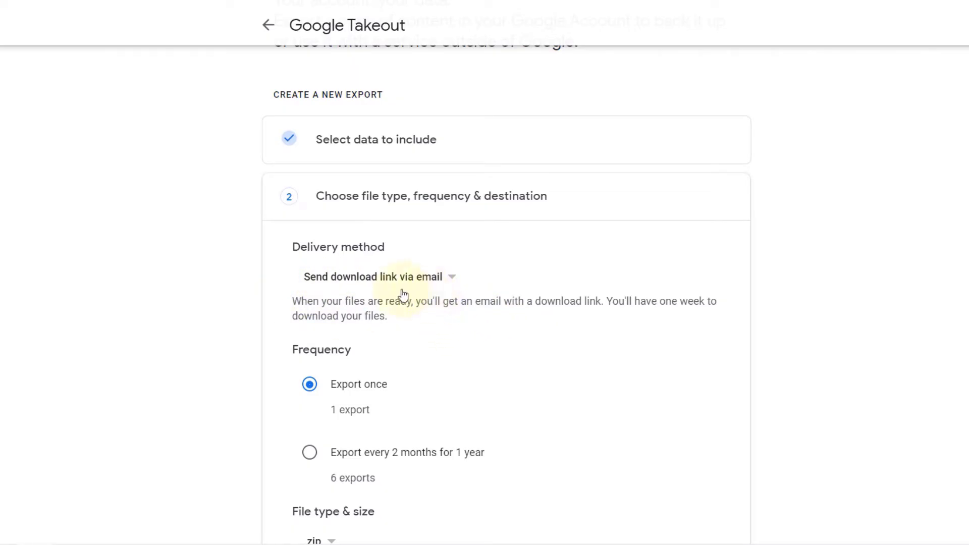
left_click(453, 281)
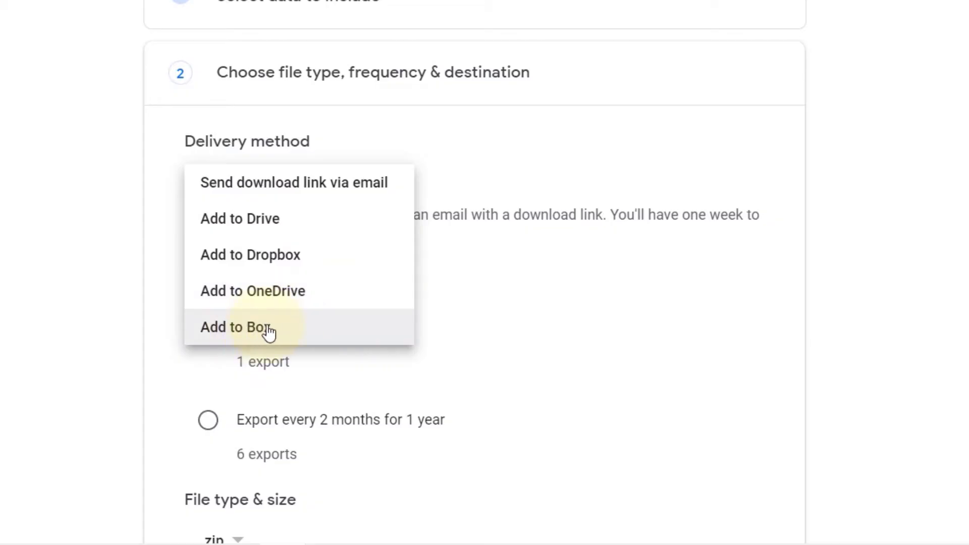
left_click(887, 166)
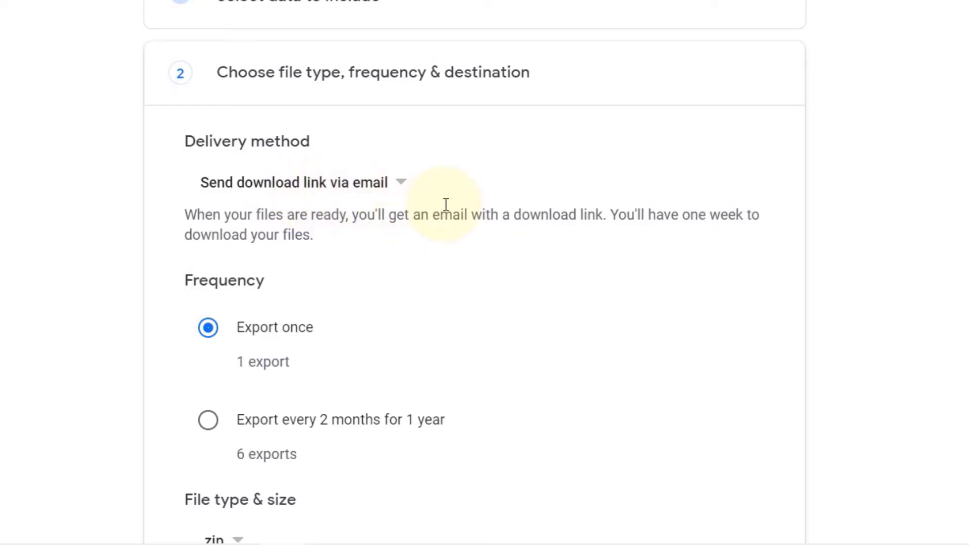
scroll(703, 263, "down", 2)
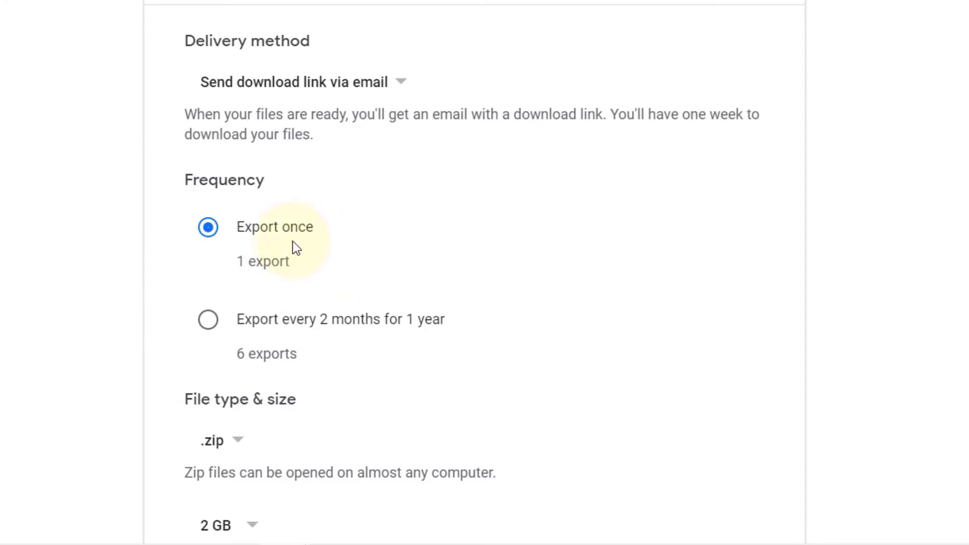
scroll(587, 278, "down", 2)
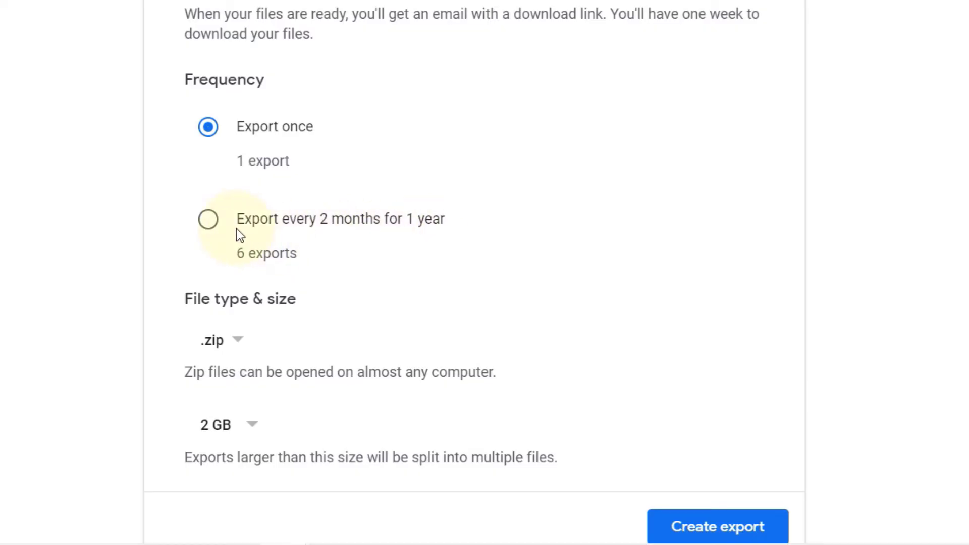
left_click(211, 222)
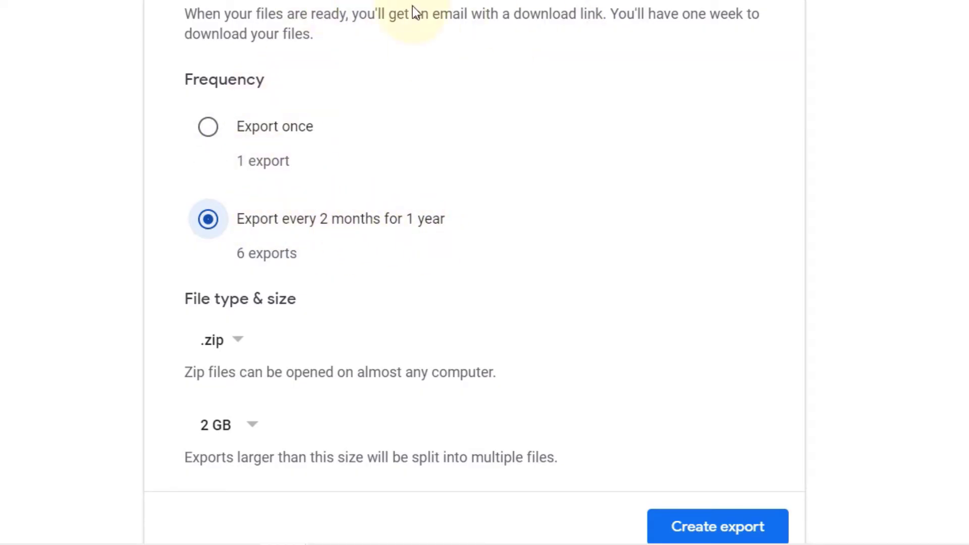
left_click(222, 130)
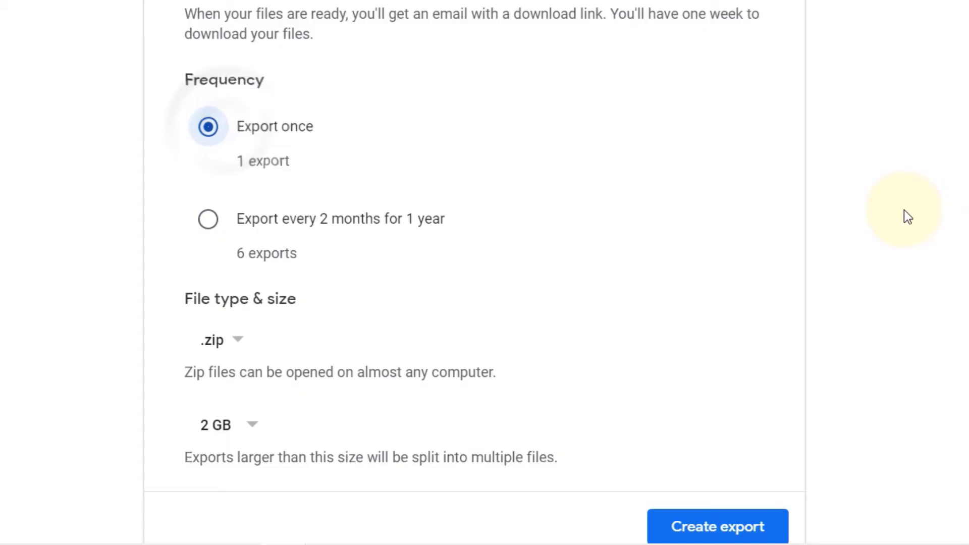
scroll(898, 216, "down", 1)
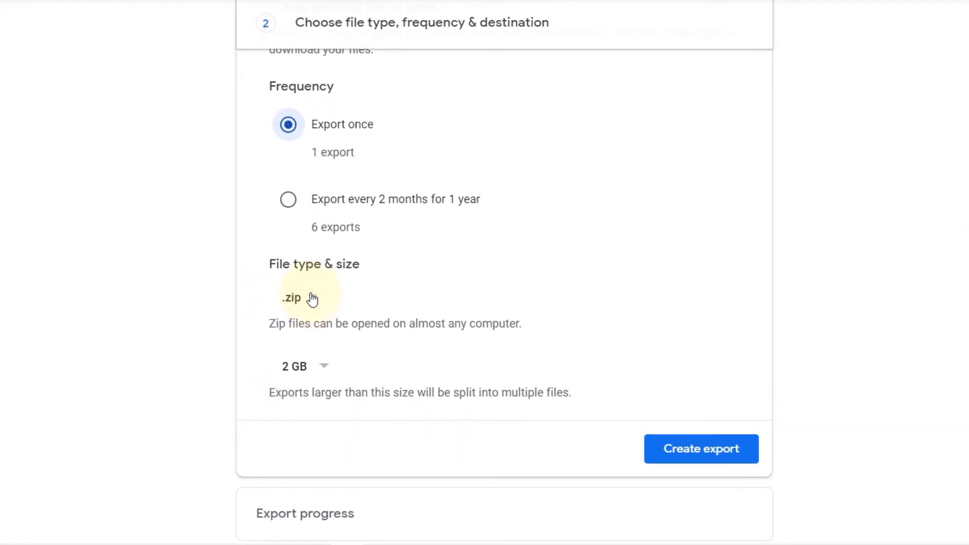
Keep Export once with .zip archives, setting the split size to 2 GB after trying 10 GB
left_click(312, 299)
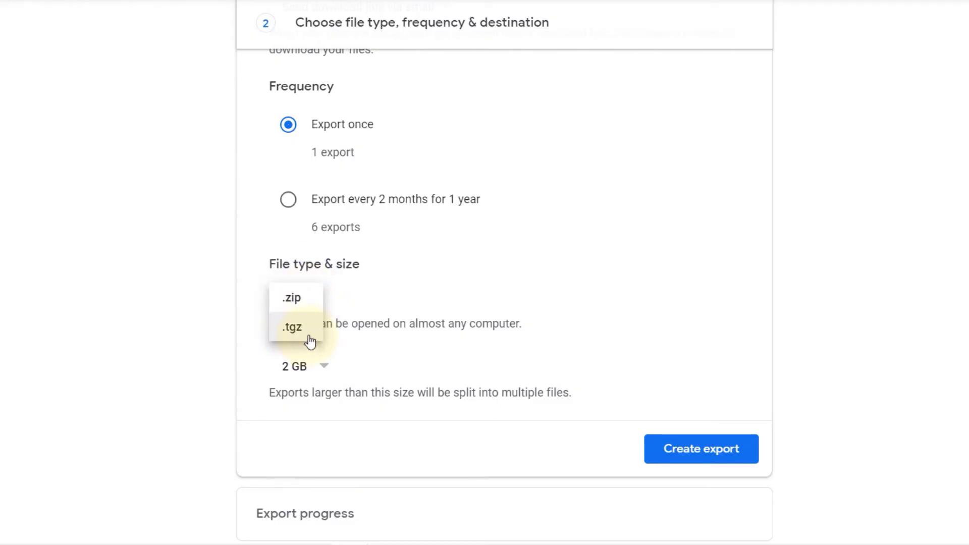
left_click(545, 298)
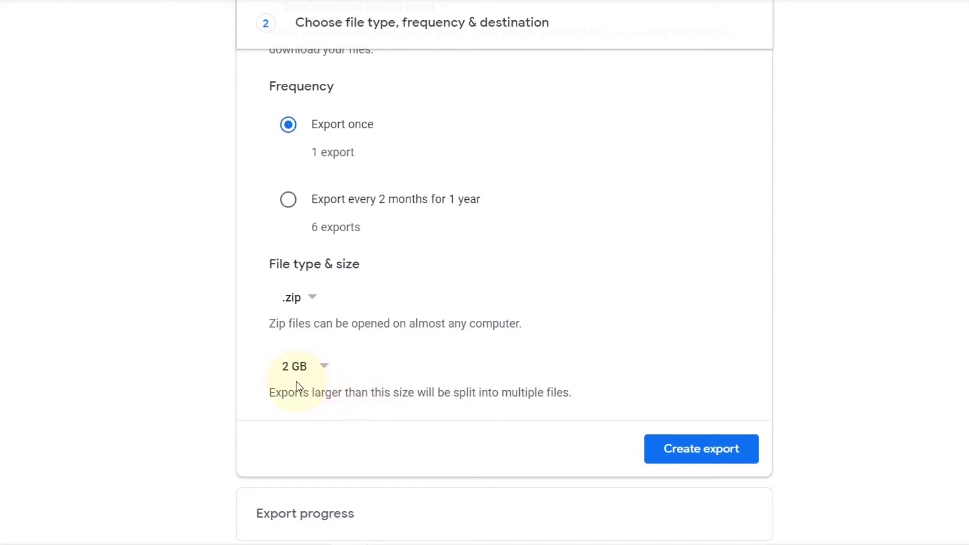
left_click(322, 373)
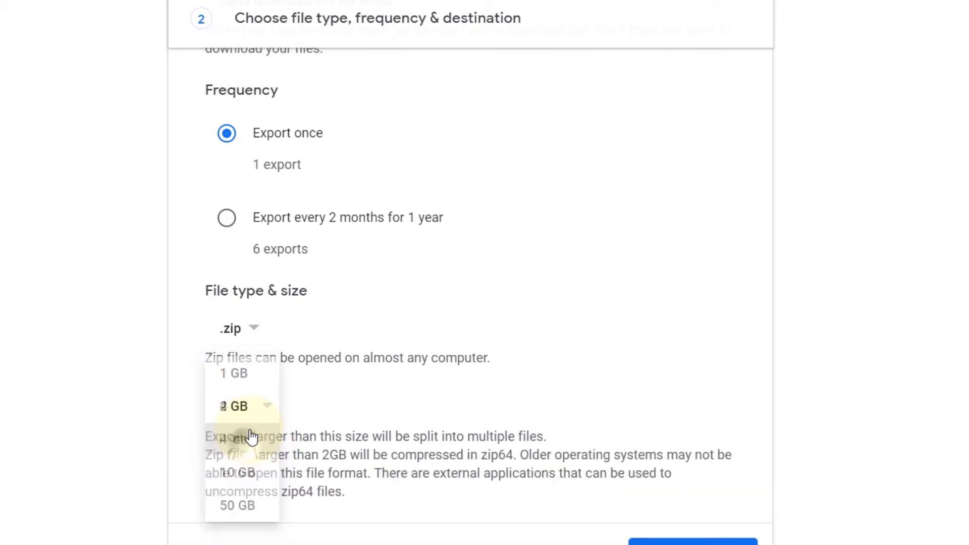
left_click(259, 410)
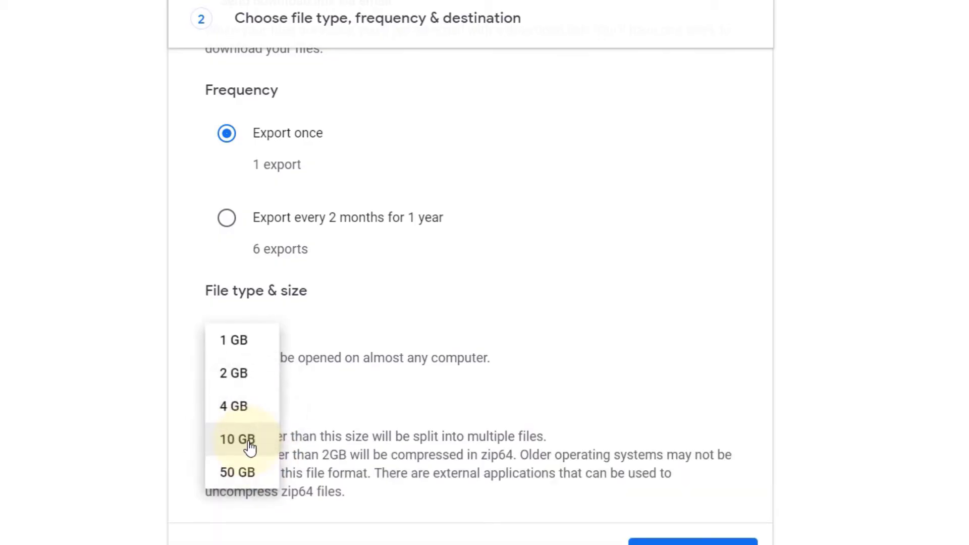
left_click(250, 447)
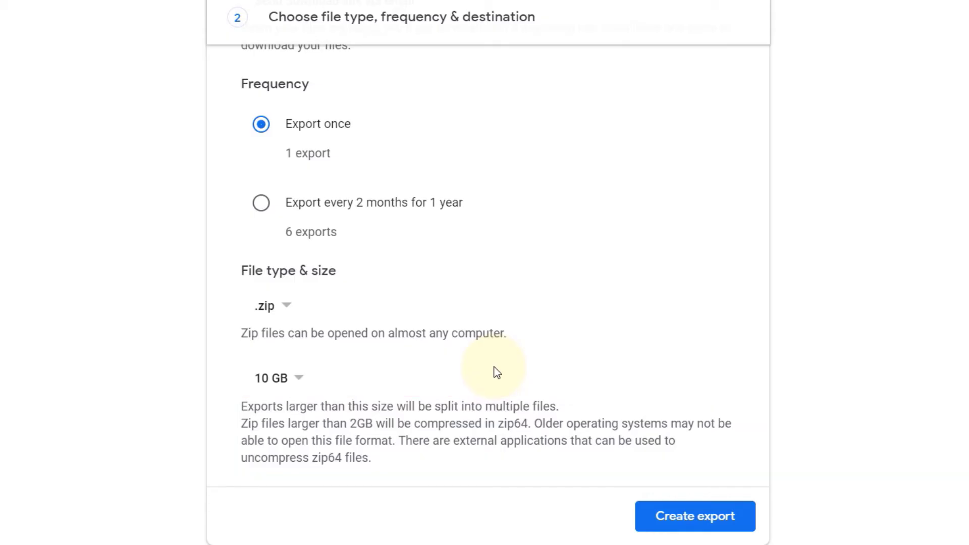
left_click(301, 386)
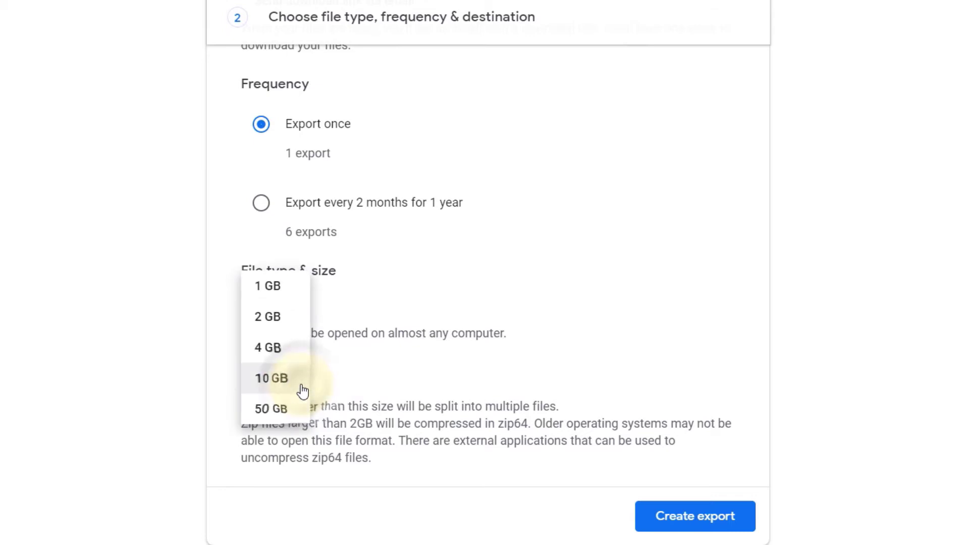
left_click(283, 328)
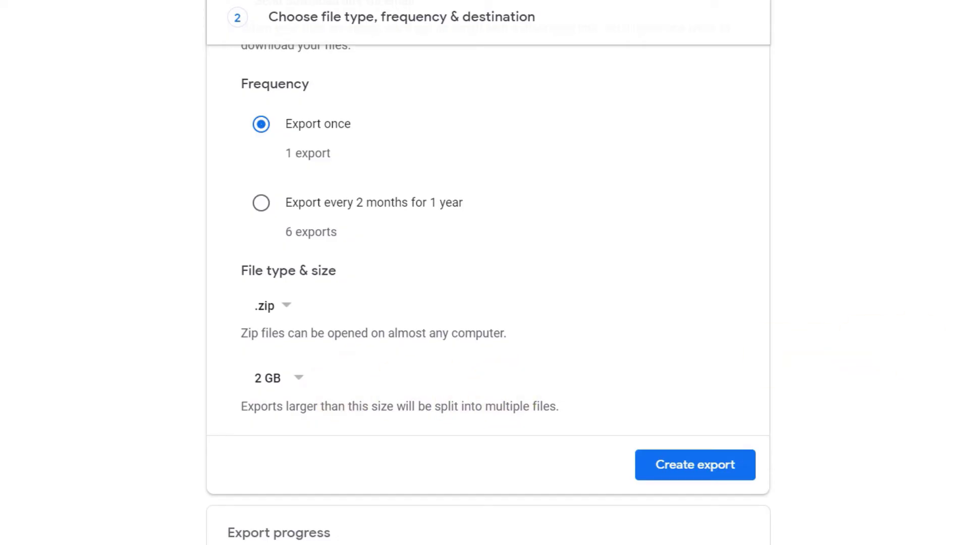
scroll(884, 357, "down", 1)
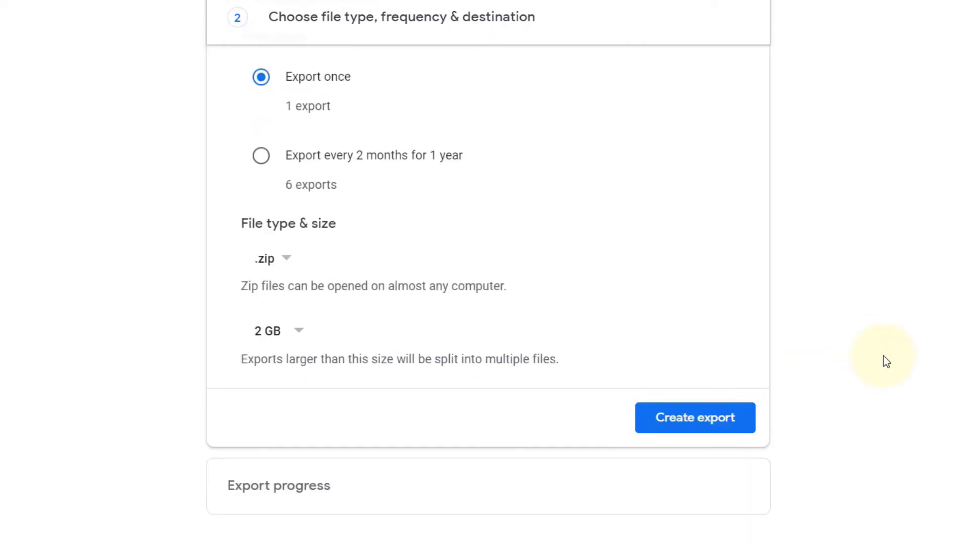
Create the export, producing a 1.13 GB Google Photos archive ready to download
left_click(749, 426)
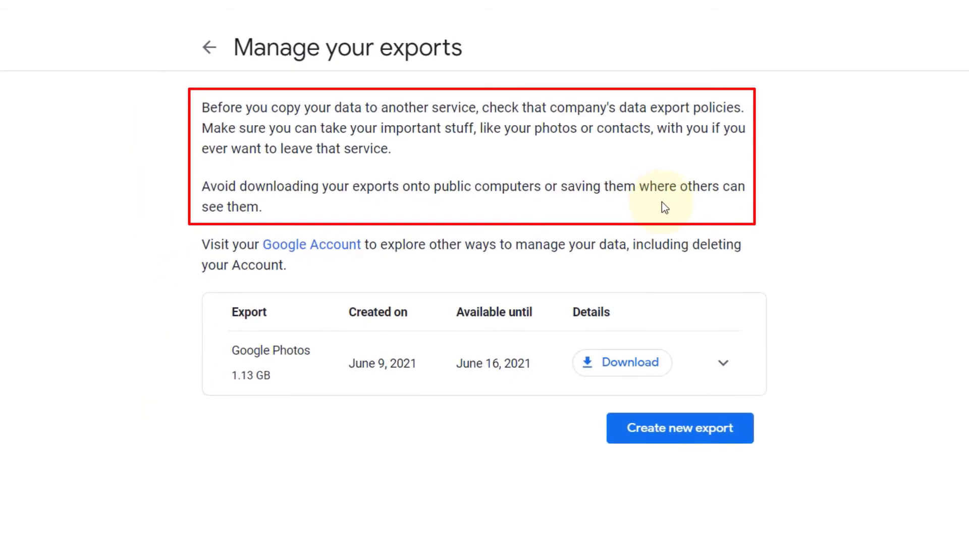
Download the Google Photos export zip and check its progress in the Downloads panel
left_click(723, 363)
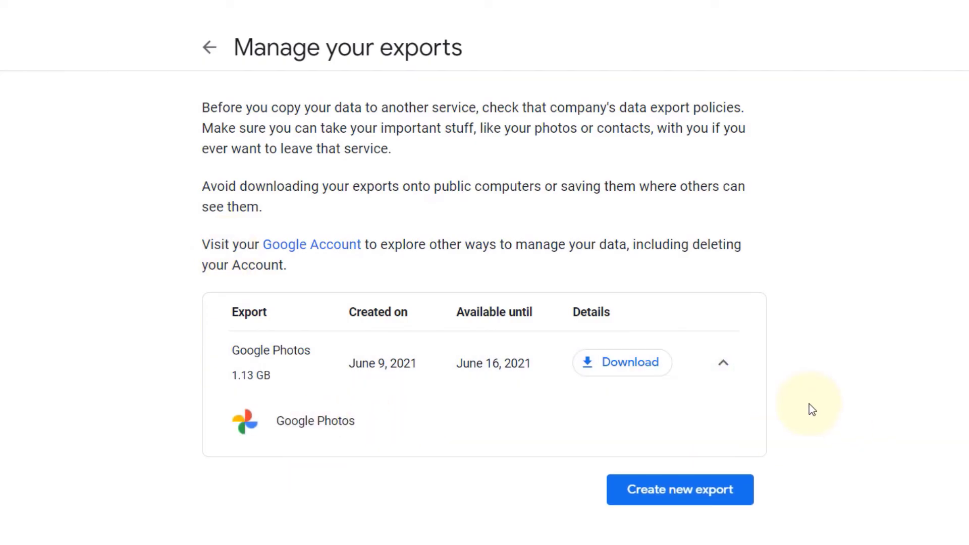
left_click(625, 366)
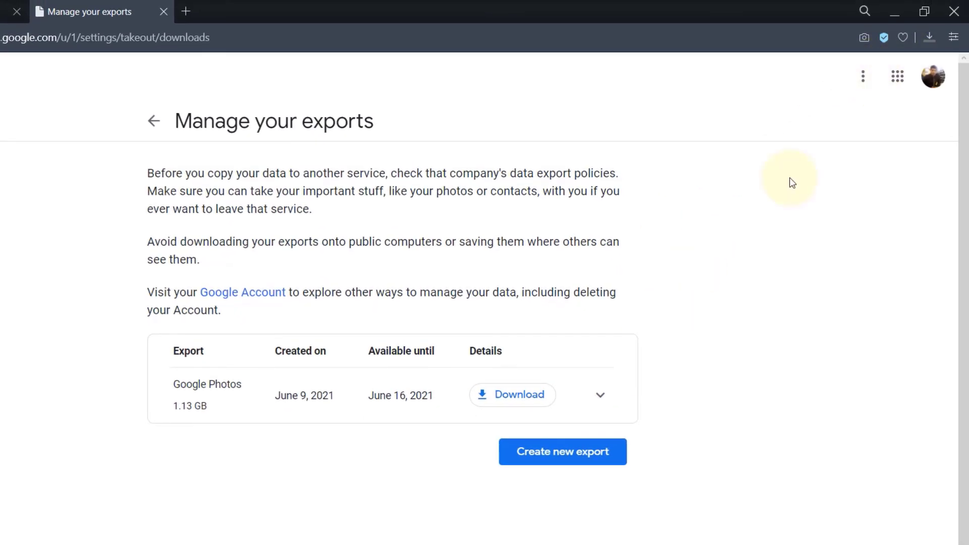
left_click(928, 38)
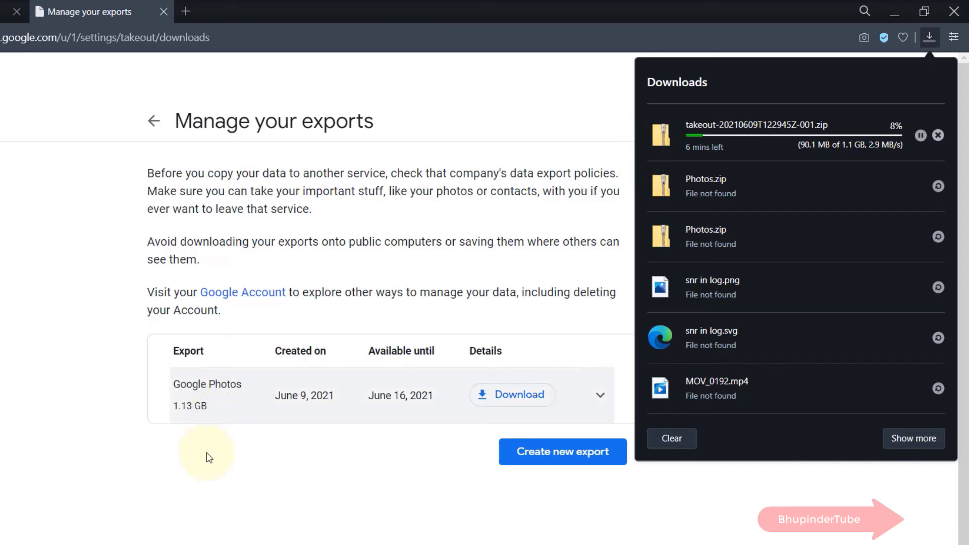
left_click(213, 468)
left_click(900, 79)
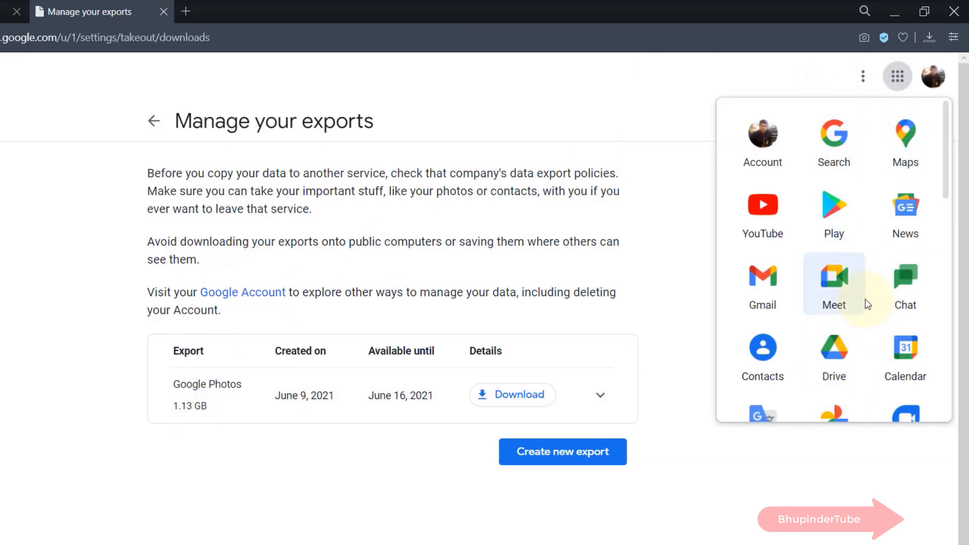
Open Gmail and read the 'Your Google data is ready to download' email from Google Takeout
scroll(850, 389, "down", 3)
scroll(850, 389, "up", 3)
left_click(762, 280)
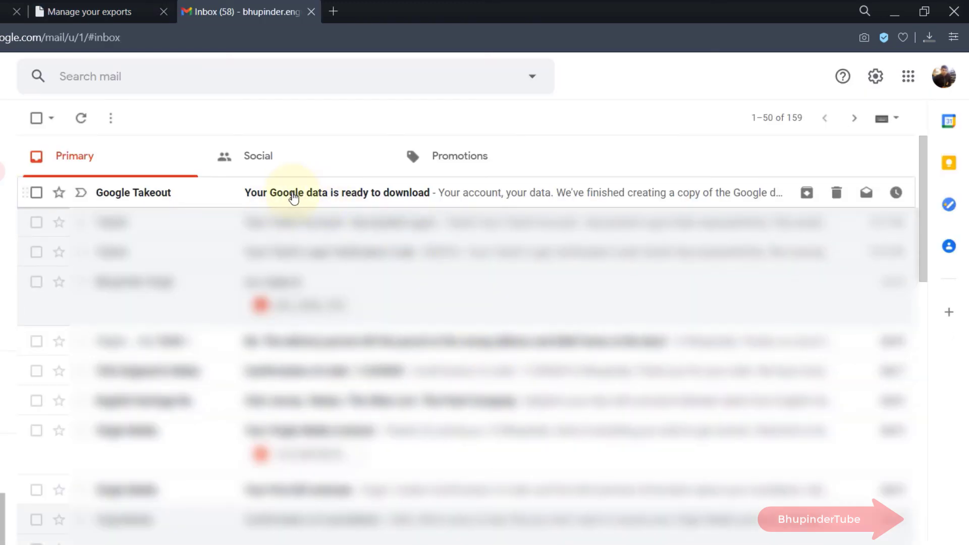
left_click(285, 198)
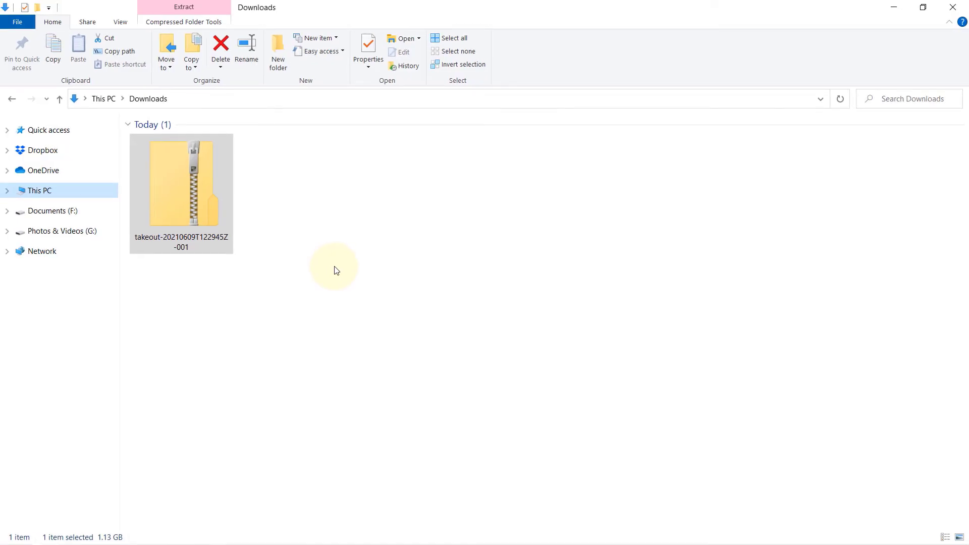
Open the downloaded takeout zip and go into its Takeout and Google Photos folders
left_click(196, 187)
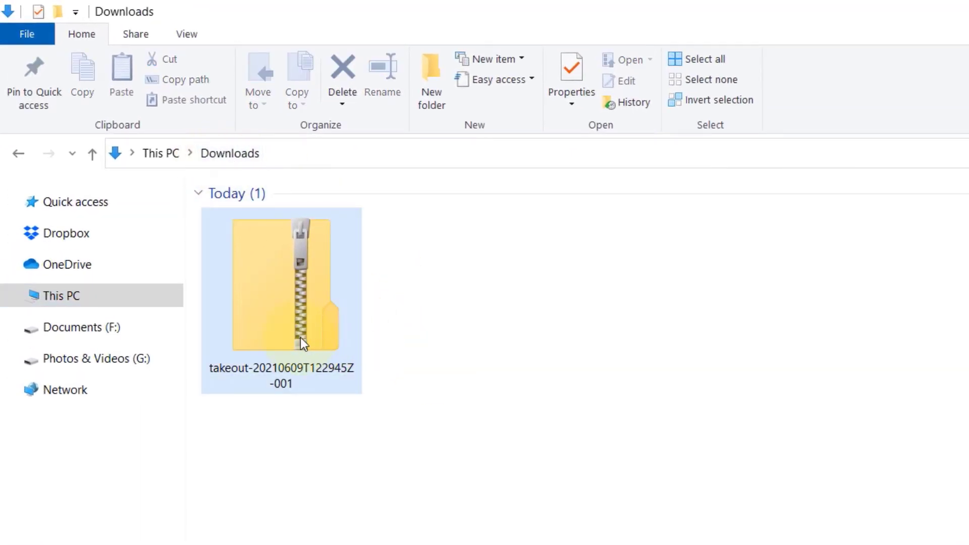
double_click(270, 298)
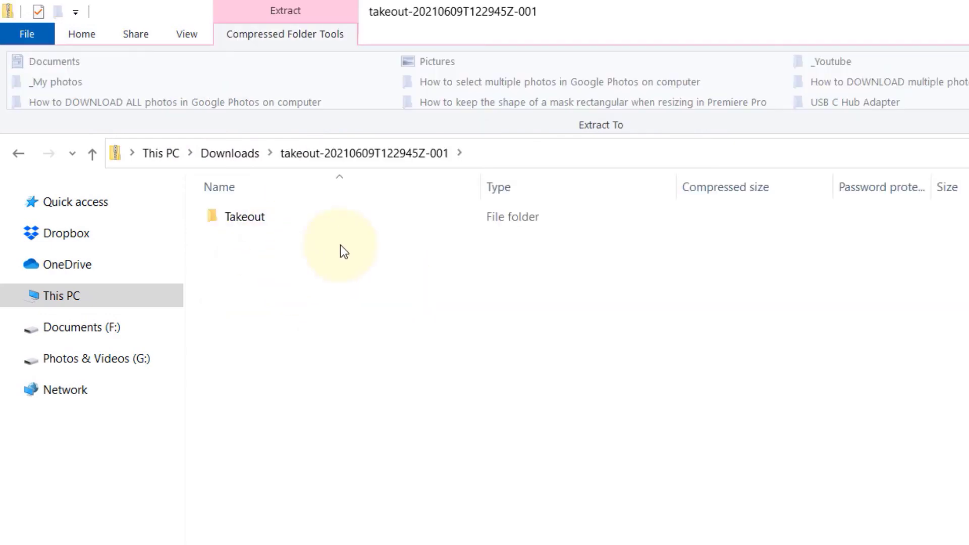
left_click(268, 217)
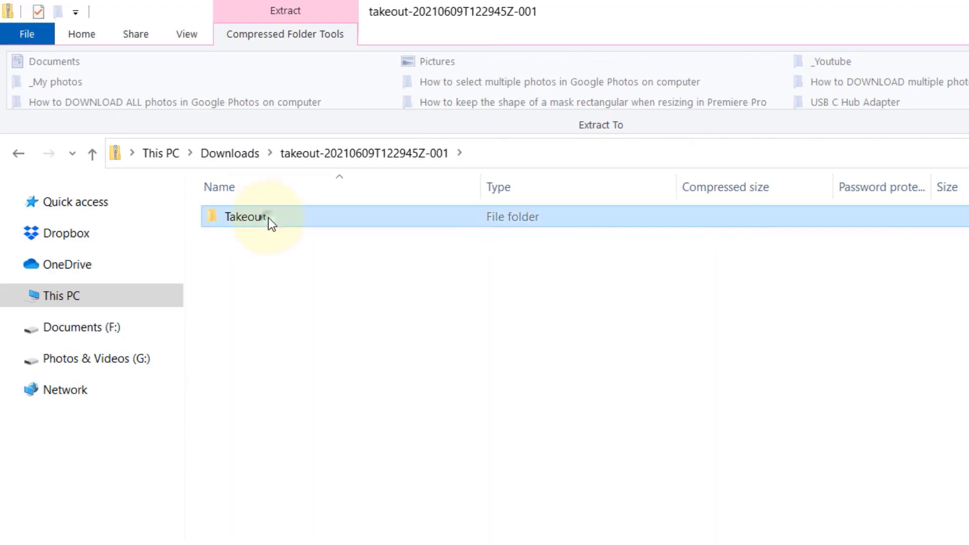
double_click(268, 217)
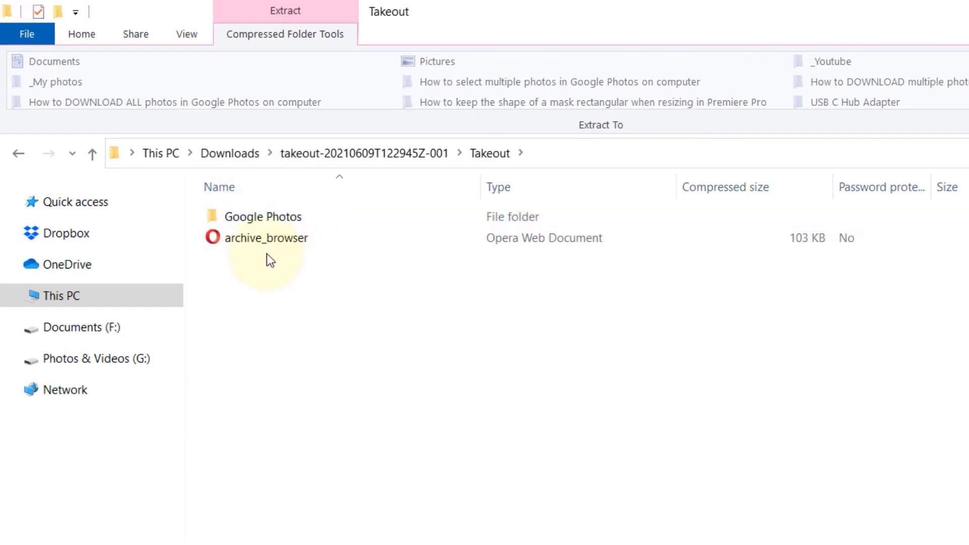
double_click(260, 221)
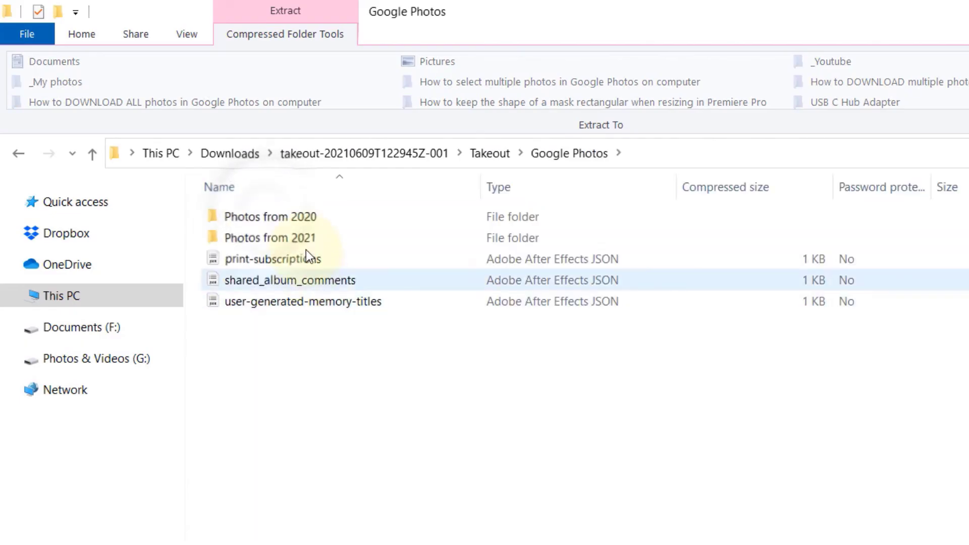
Browse Photos from 2020, preview the 2-1 image, then open Photos from 2021
left_click(259, 241)
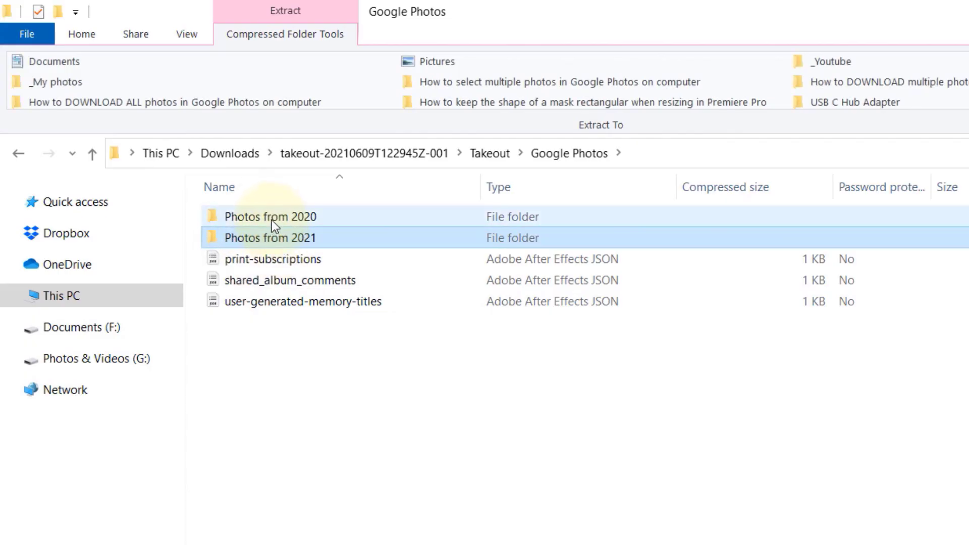
double_click(271, 219)
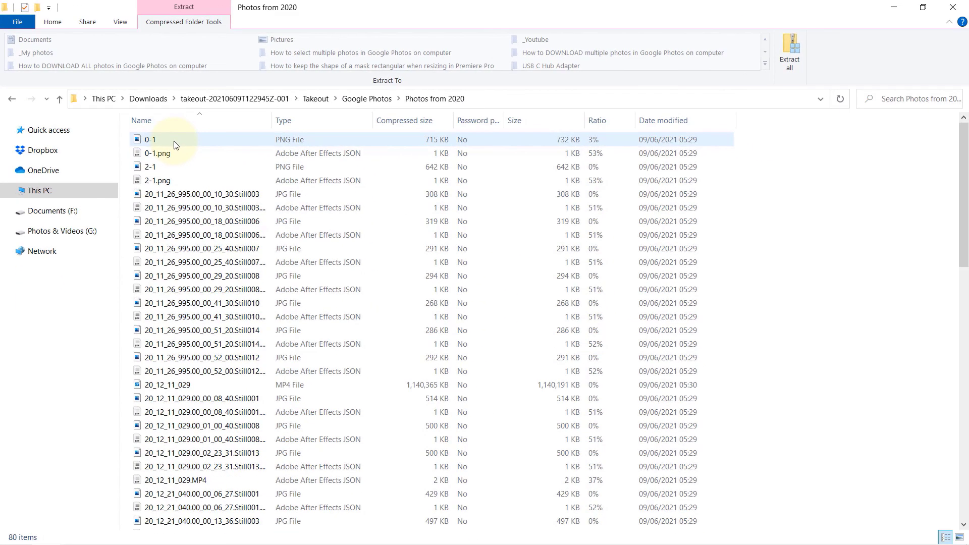
left_click(157, 167)
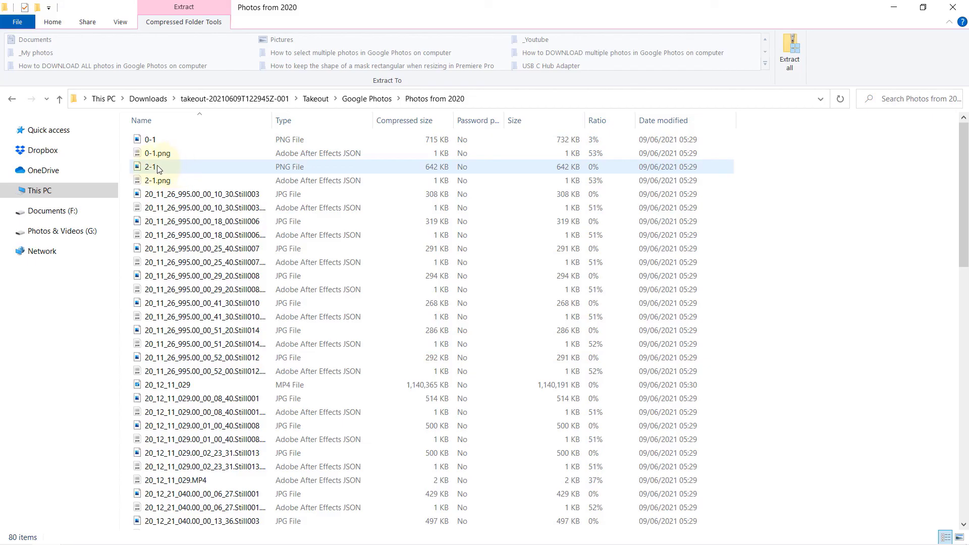
left_click(155, 170)
double_click(153, 165)
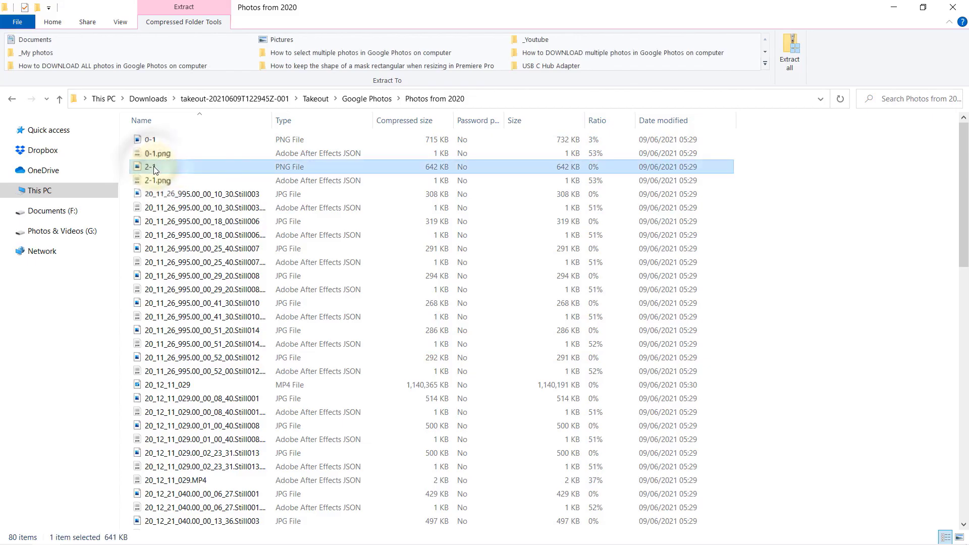
left_click(954, 7)
left_click(238, 196)
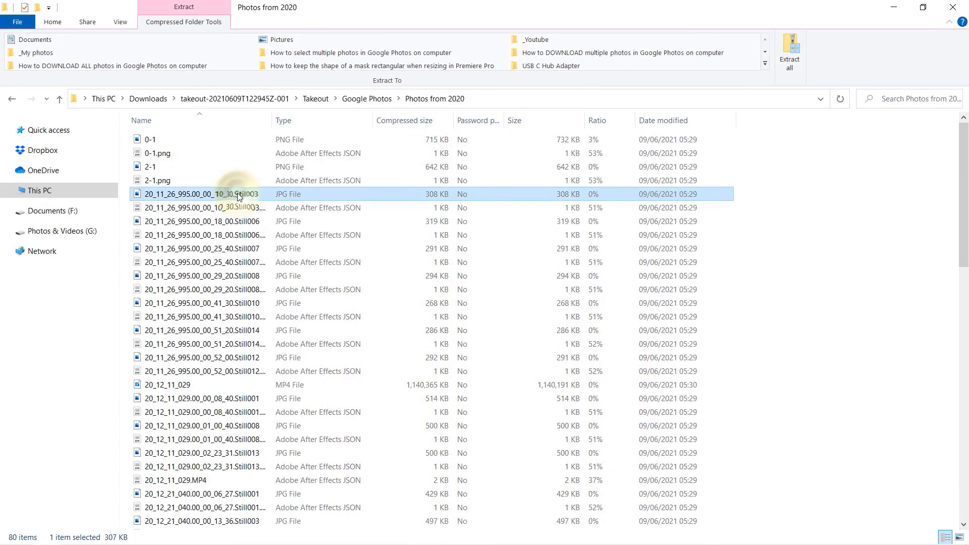
key("alt+Up")
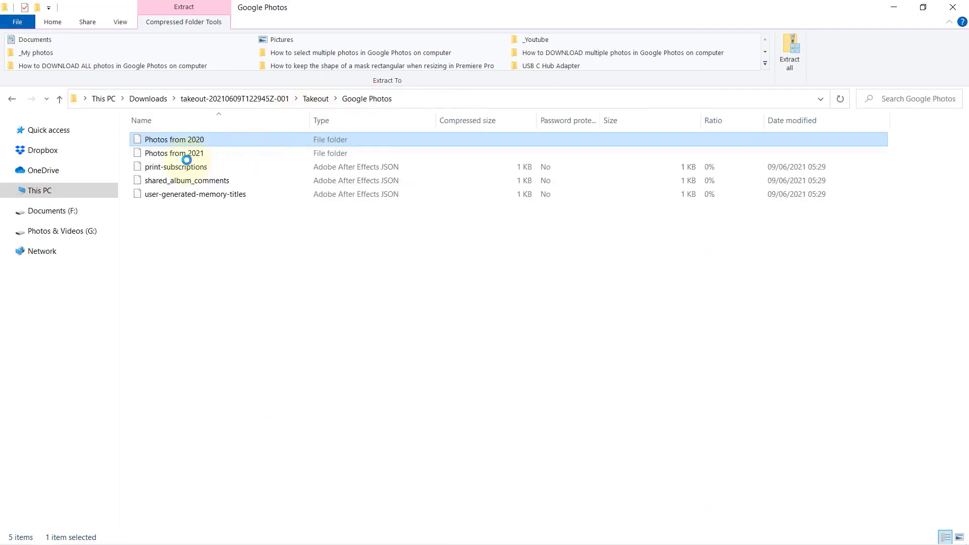
double_click(178, 153)
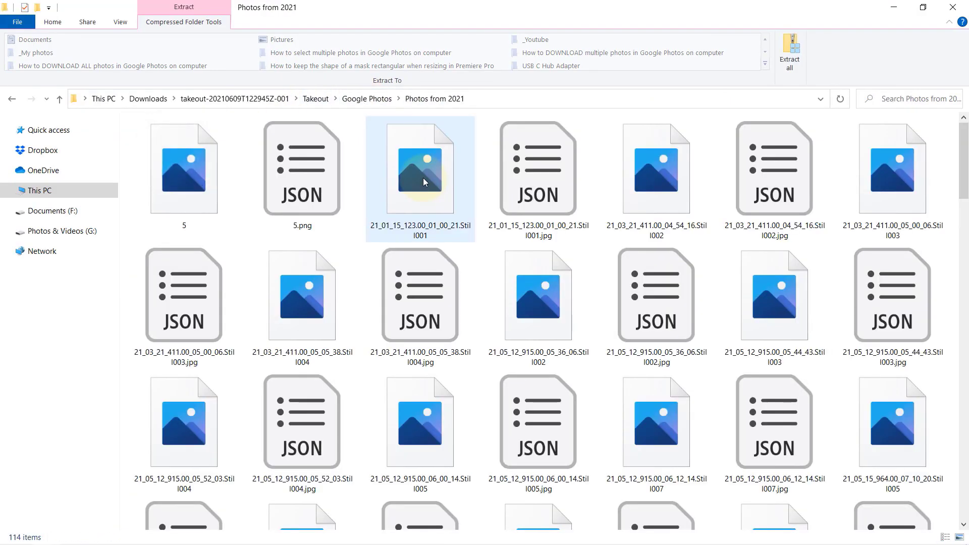
Open 21_01_15_123.00_01_00_21.Still001.jpg from the Photos from 2021 folder in Photos
double_click(423, 177)
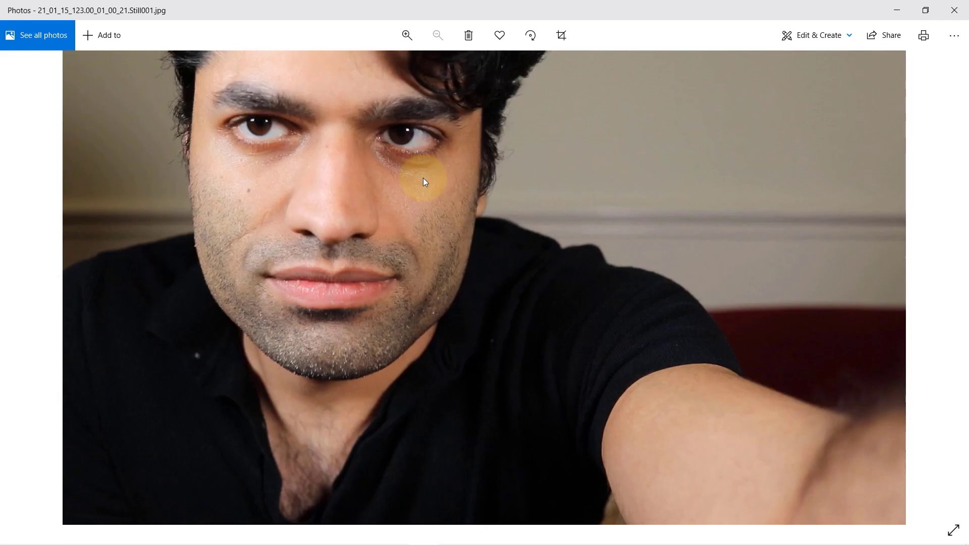